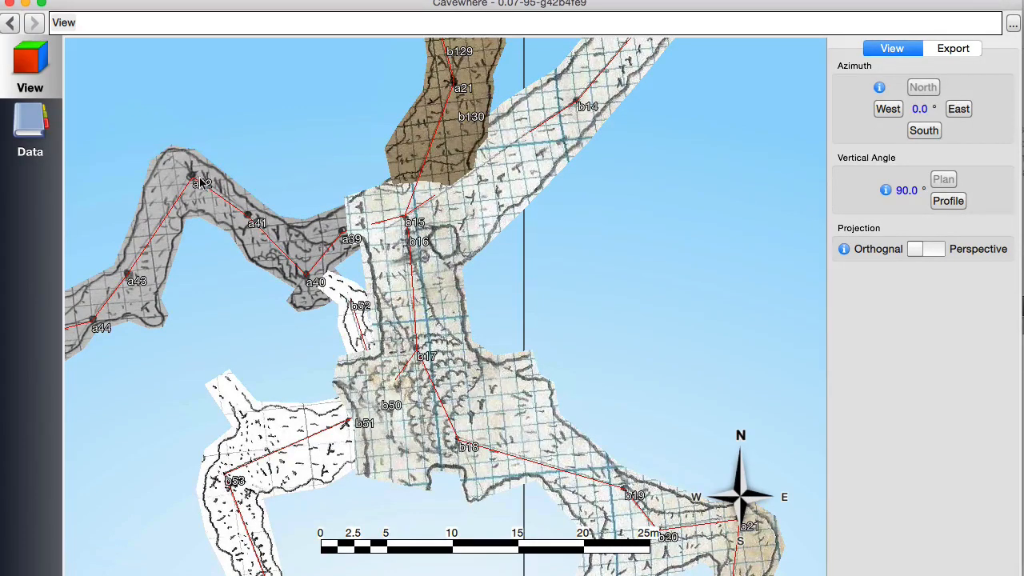
Step: Open the notes of the Wahoo cave's Trip1-Team1 trip in carpet mode
{"action": "left_click", "coordinate": [35, 134]}
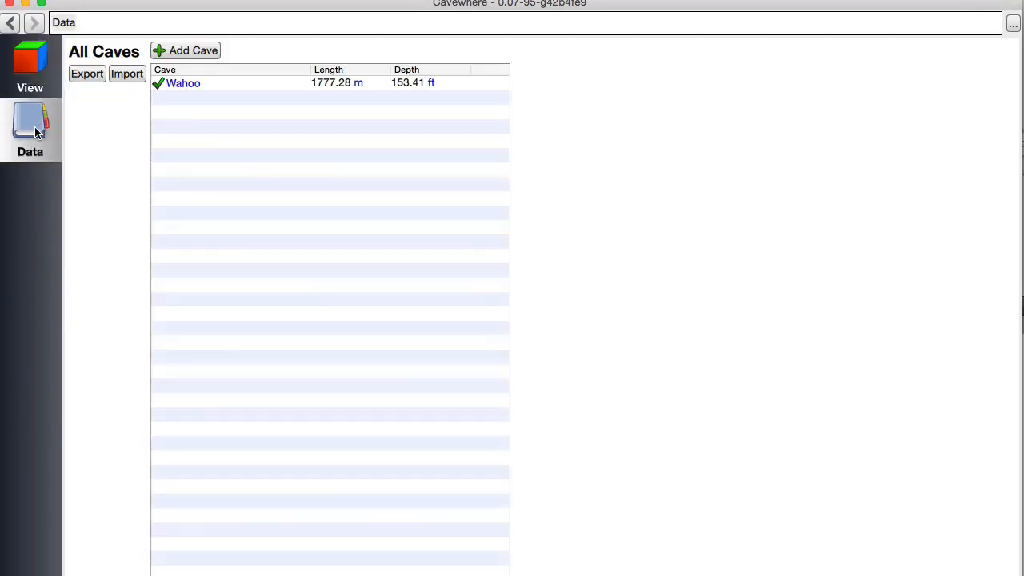
{"action": "left_click", "coordinate": [187, 82]}
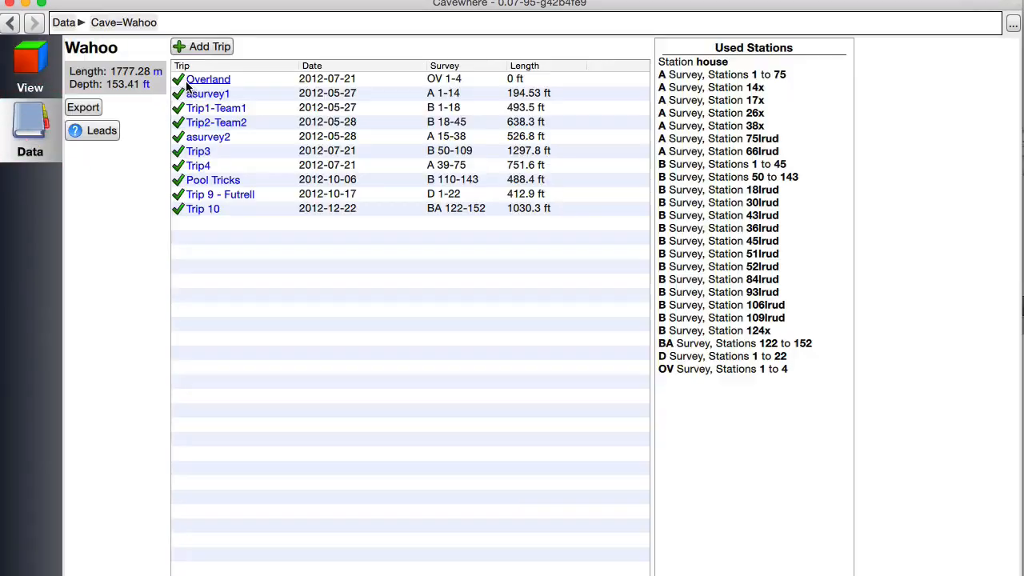
{"action": "left_click", "coordinate": [216, 109]}
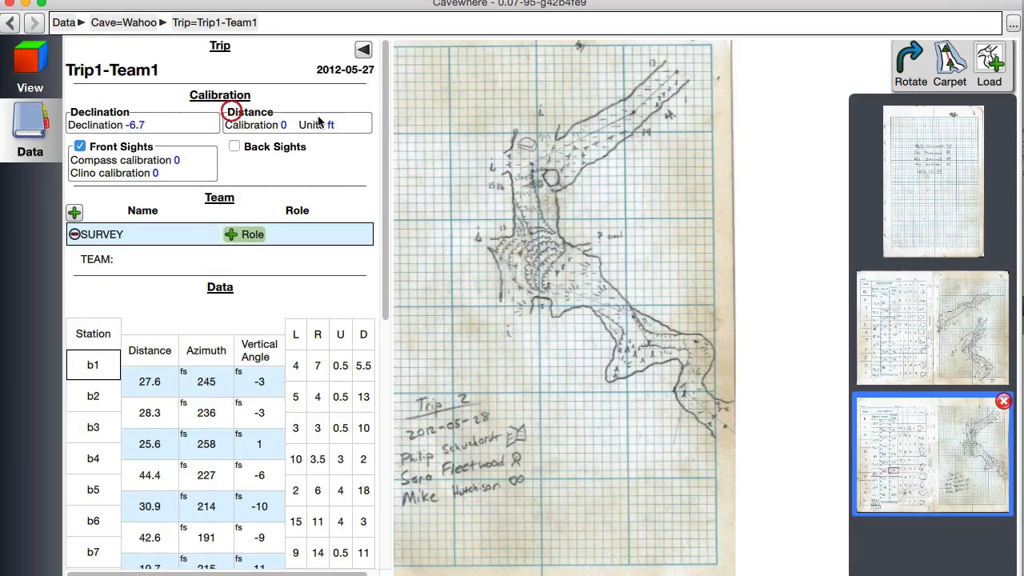
{"action": "left_click", "coordinate": [949, 69]}
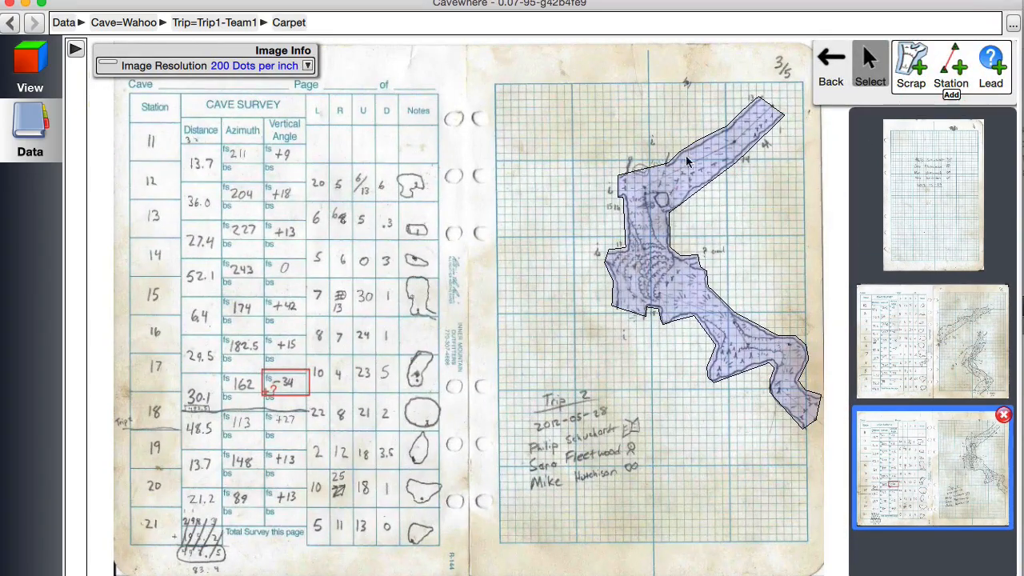
{"action": "left_click", "coordinate": [832, 65]}
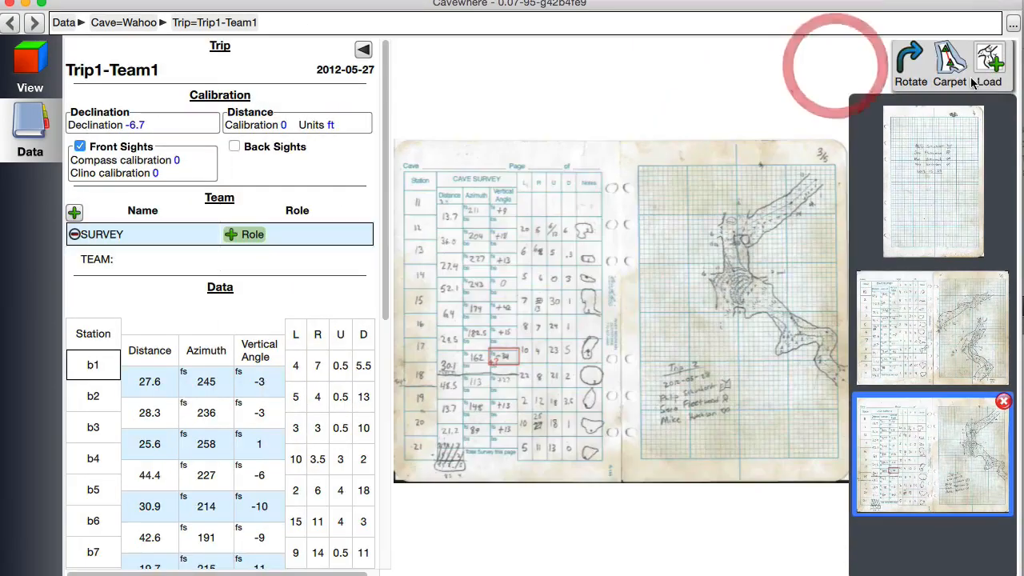
{"action": "left_click", "coordinate": [949, 69]}
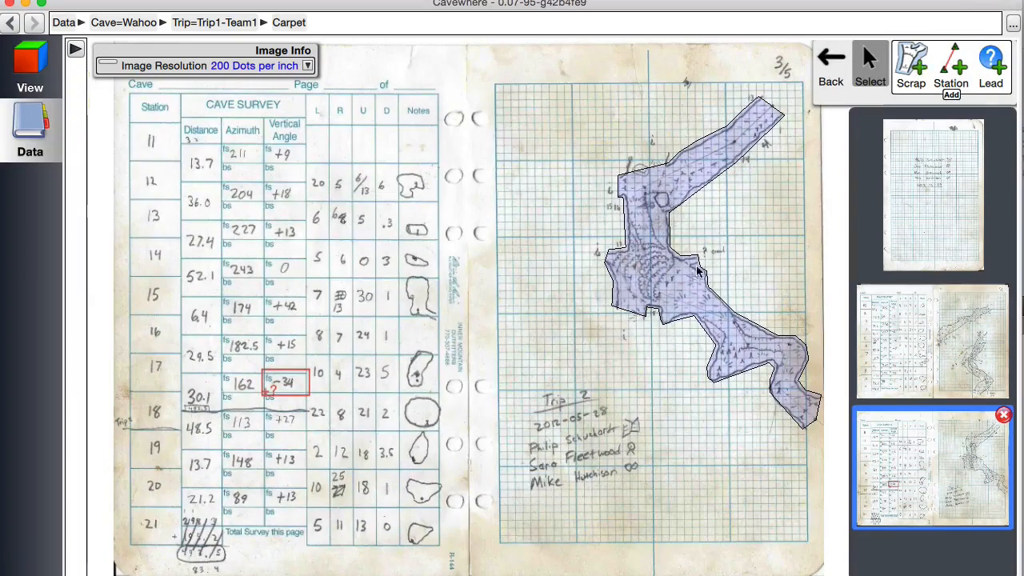
Step: Select the sketch scrap and place a lead on its edge beside the handwritten "? crawl" note
{"action": "scroll", "coordinate": [684, 251], "scroll_direction": "up", "scroll_amount": 5}
{"action": "scroll", "coordinate": [613, 274], "scroll_direction": "up", "scroll_amount": 3}
{"action": "left_click", "coordinate": [478, 334]}
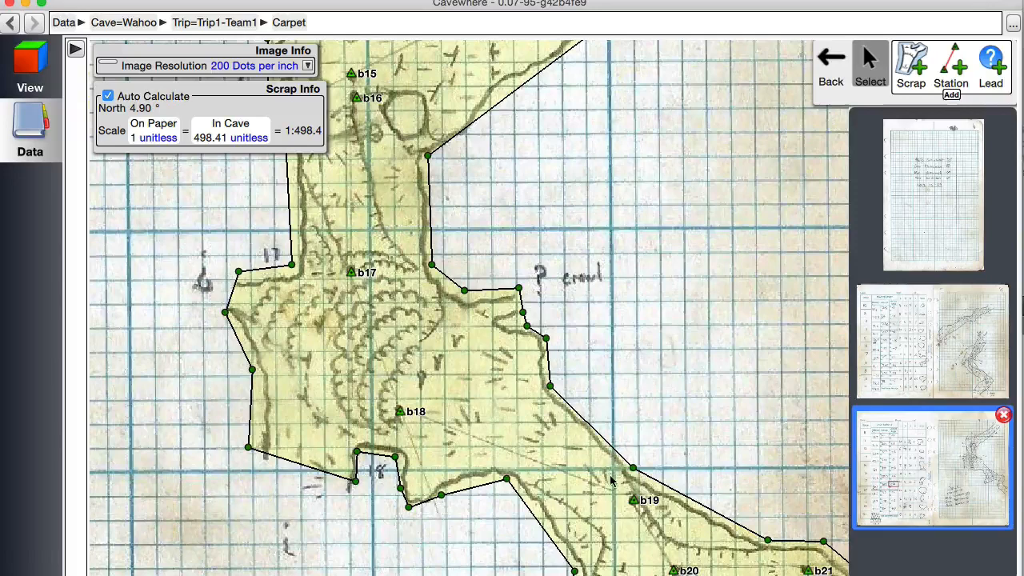
{"action": "left_click", "coordinate": [990, 58]}
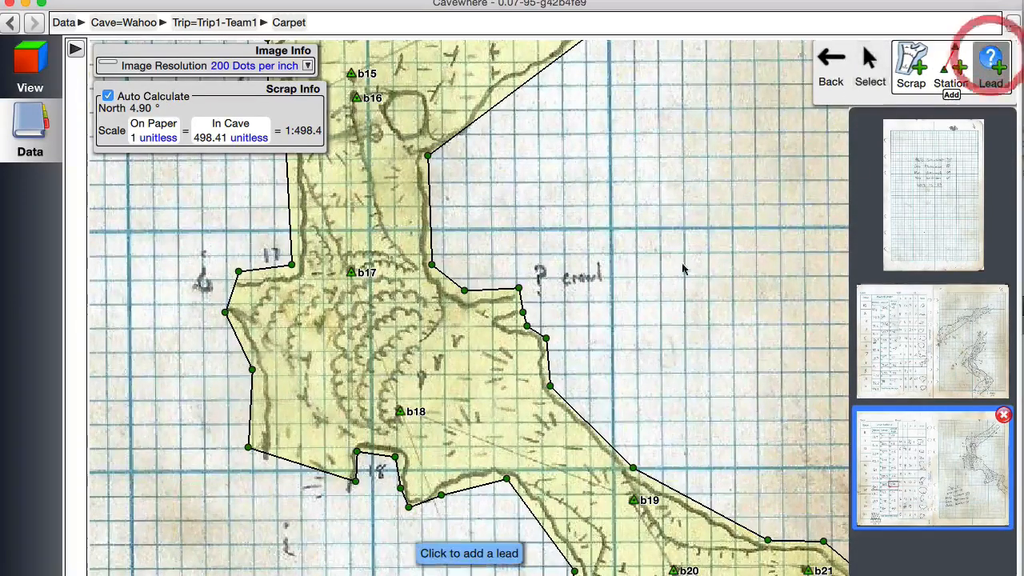
{"action": "left_click", "coordinate": [509, 309]}
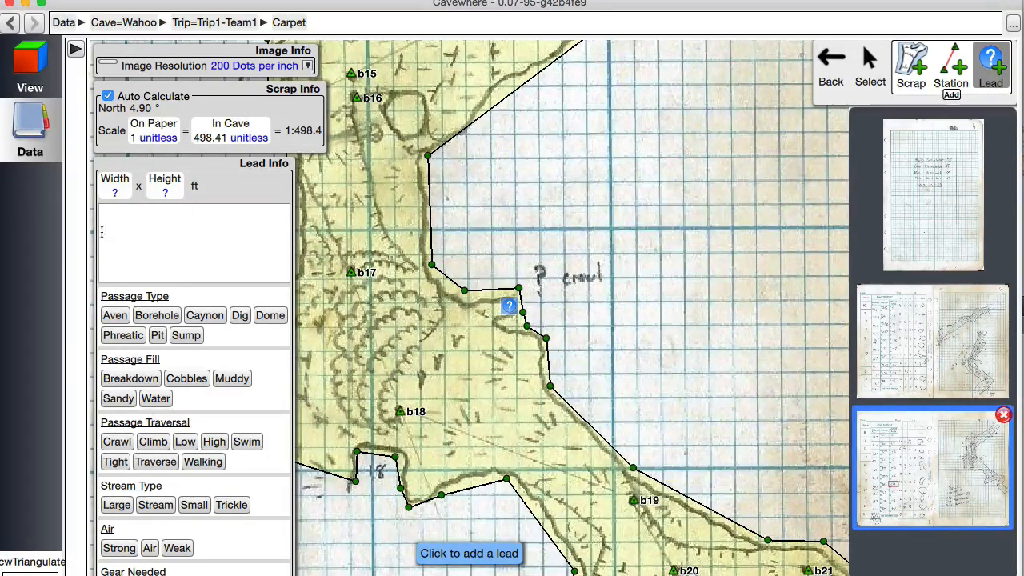
Step: Set the new lead's width to 2 ft and height to 1 ft, and describe it as Crawl
{"action": "left_click", "coordinate": [114, 192]}
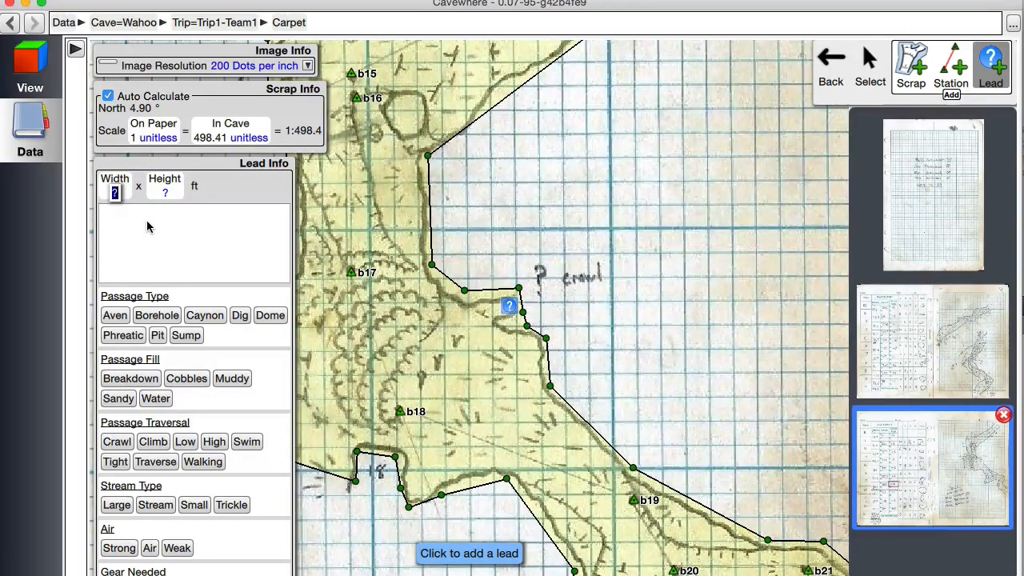
{"action": "type", "text": "2"}
{"action": "left_click", "coordinate": [164, 196]}
{"action": "type", "text": "1"}
{"action": "left_click", "coordinate": [178, 226]}
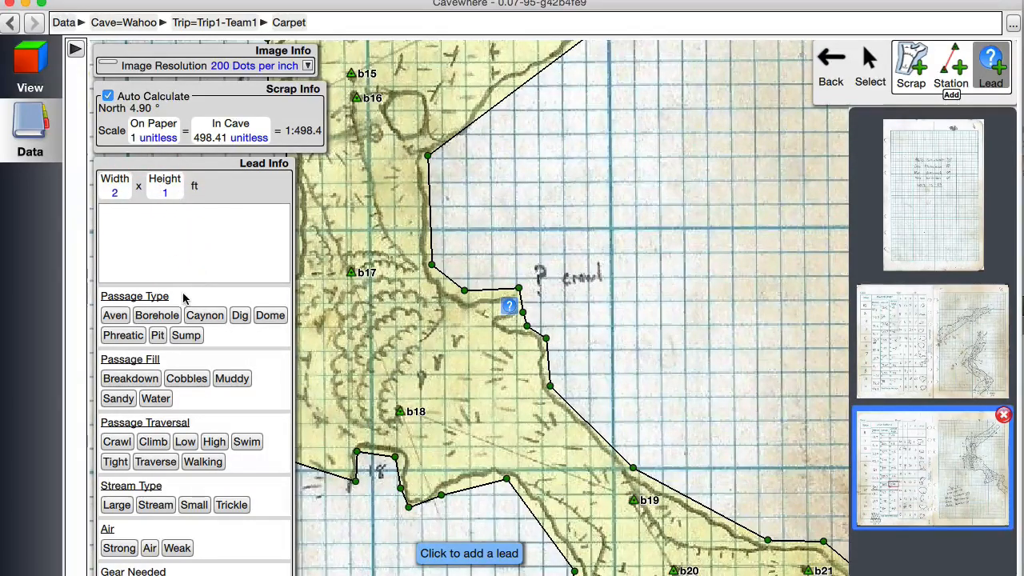
{"action": "left_click", "coordinate": [116, 442]}
Step: Add a lead on the scrap's edge just north of station b15, 10 ft wide and 6 ft high, described as Borehole
{"action": "left_click_drag", "start_coordinate": [394, 362], "coordinate": [525, 481]}
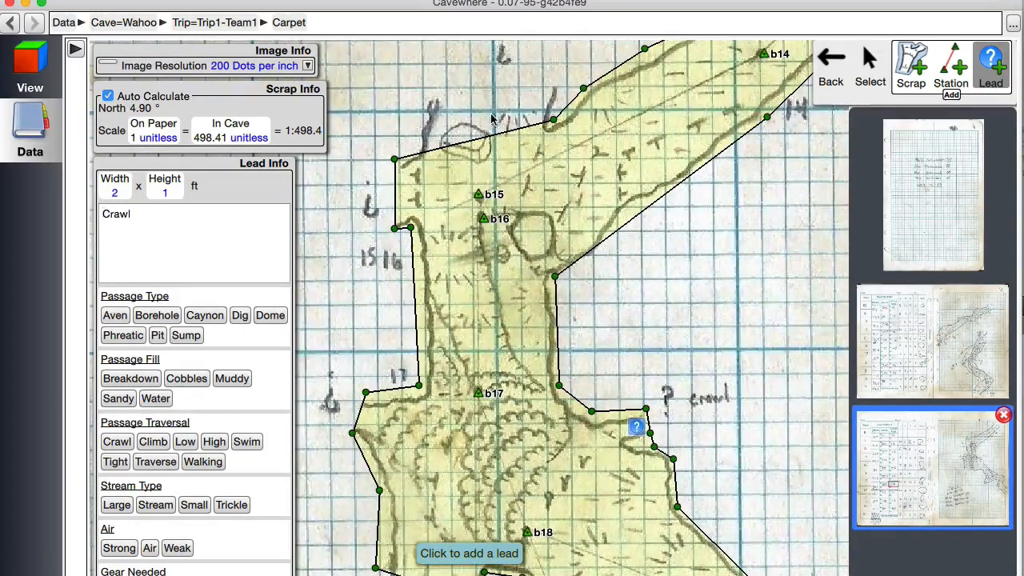
{"action": "left_click", "coordinate": [490, 149]}
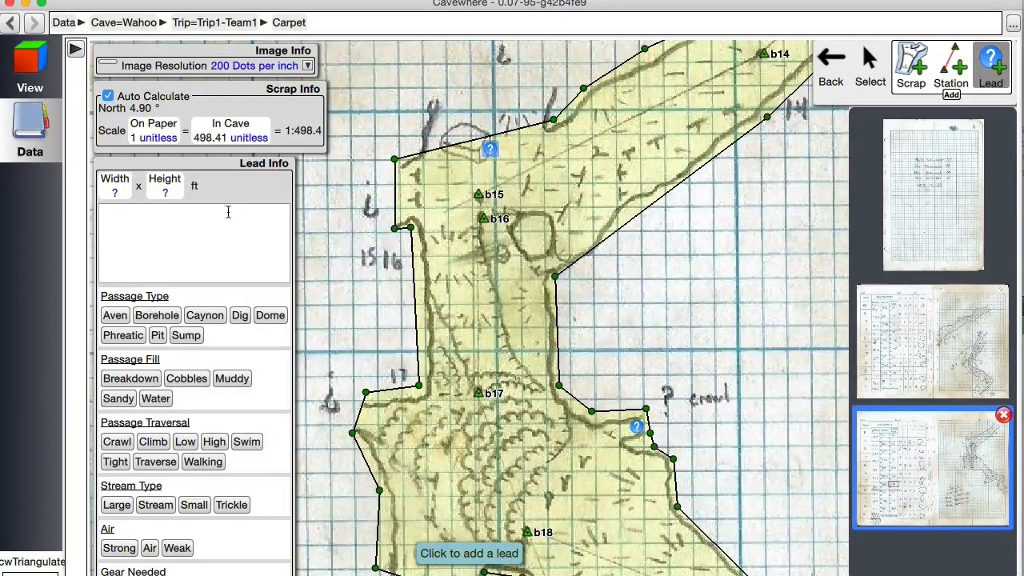
{"action": "left_click", "coordinate": [116, 192]}
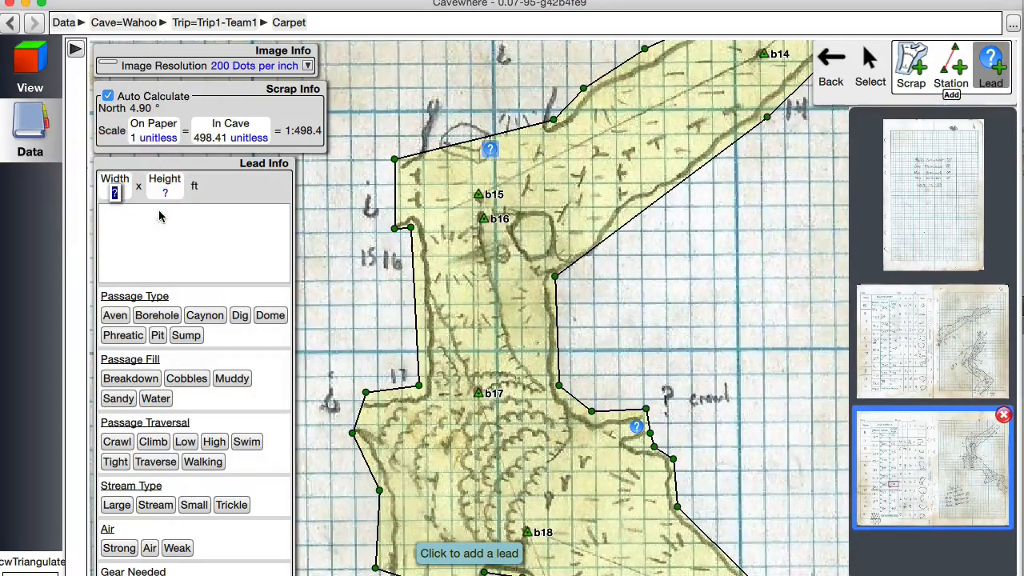
{"action": "type", "text": "10"}
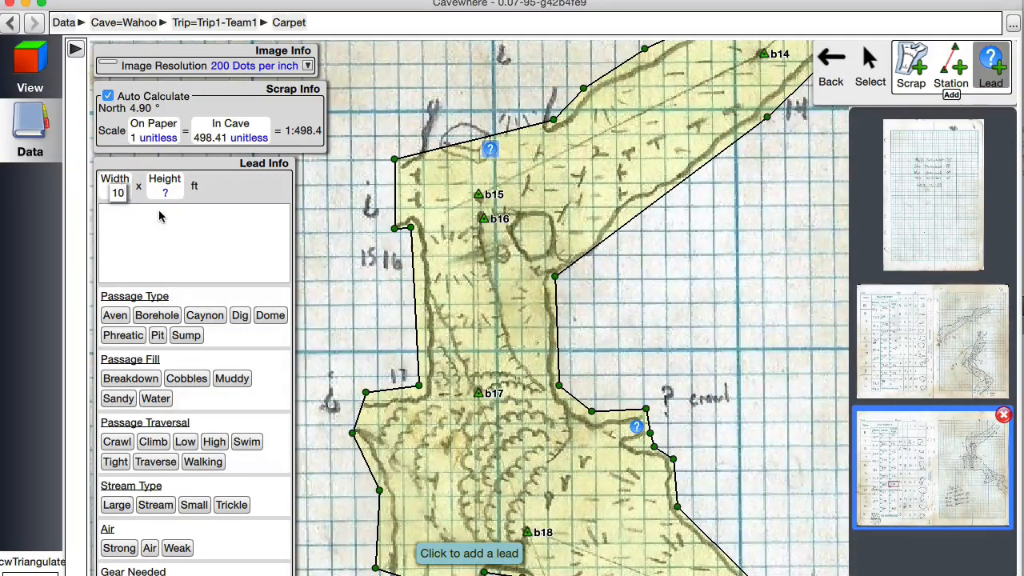
{"action": "left_click", "coordinate": [166, 193]}
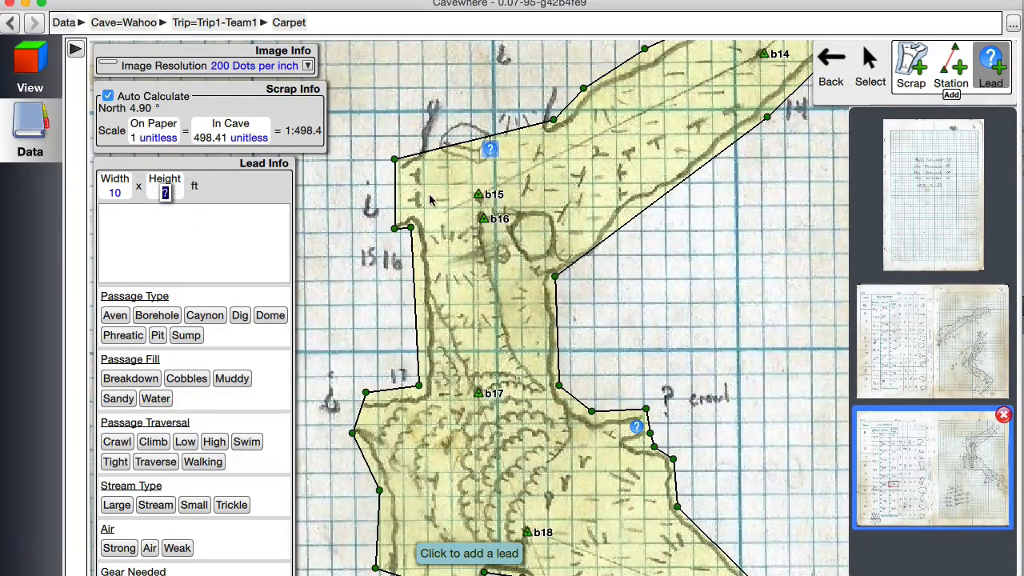
{"action": "type", "text": "6"}
{"action": "left_click", "coordinate": [236, 225]}
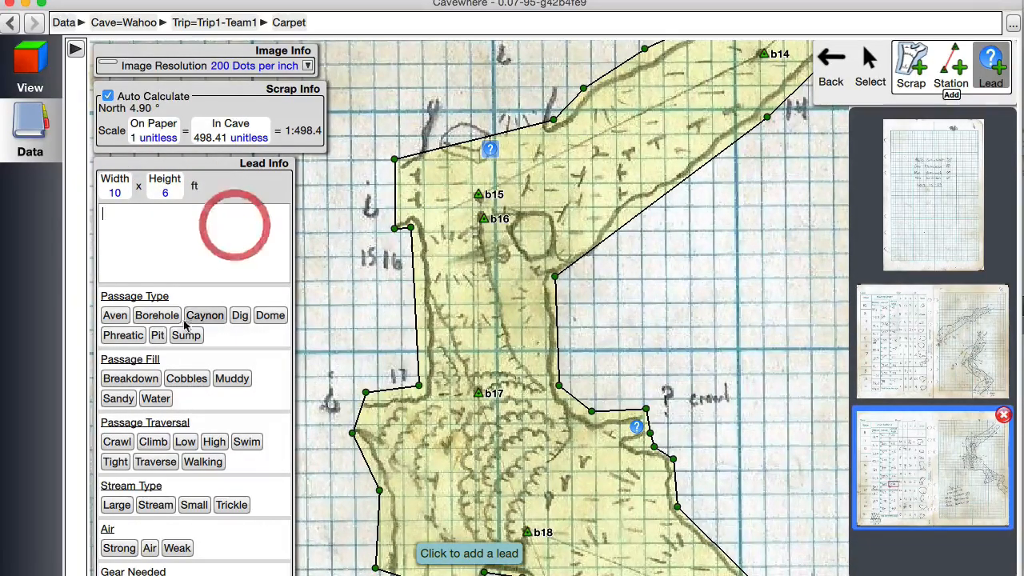
{"action": "left_click", "coordinate": [175, 318]}
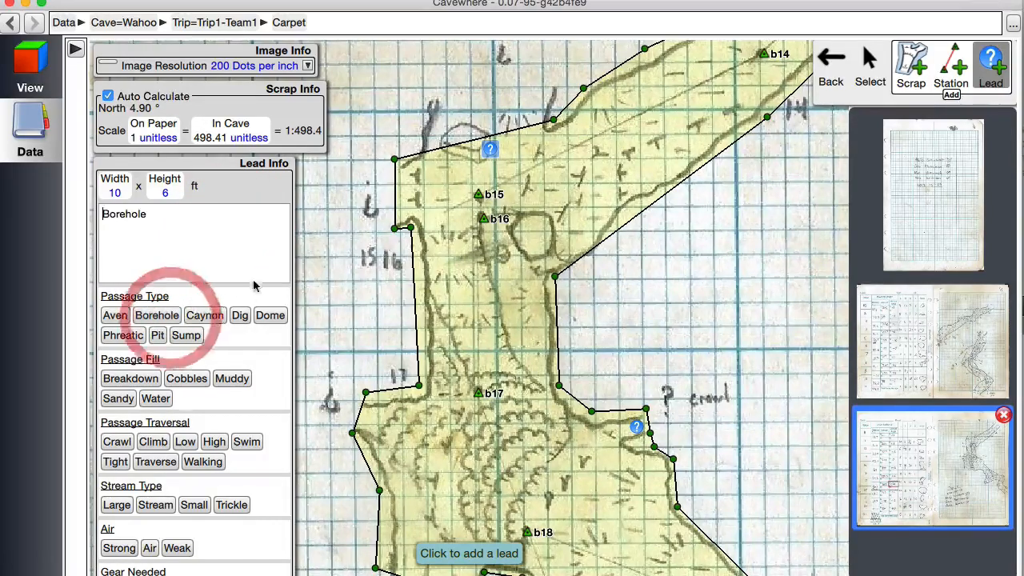
Step: Add a lead at the scrap's edge west of station b15, 6 ft wide and 3 ft high, described as Crawl
{"action": "left_click", "coordinate": [407, 193]}
{"action": "left_click", "coordinate": [114, 193]}
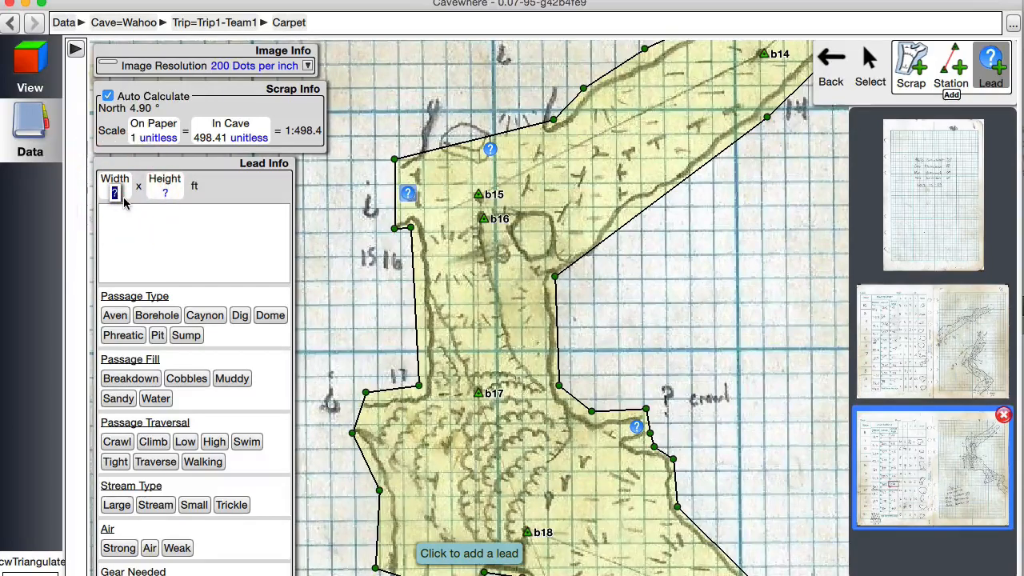
{"action": "type", "text": "6"}
{"action": "left_click", "coordinate": [160, 199]}
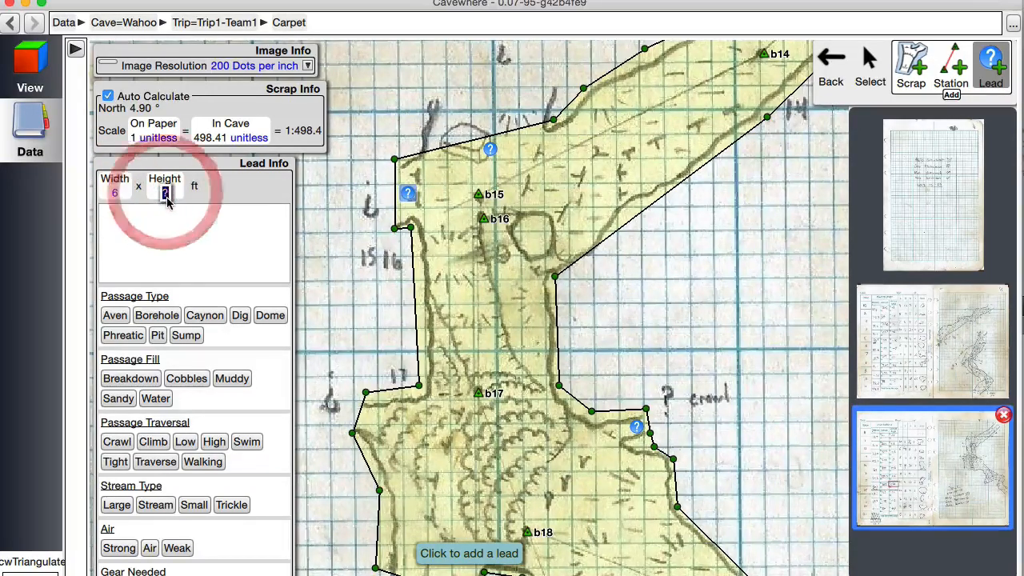
{"action": "type", "text": "3"}
{"action": "left_click", "coordinate": [195, 249]}
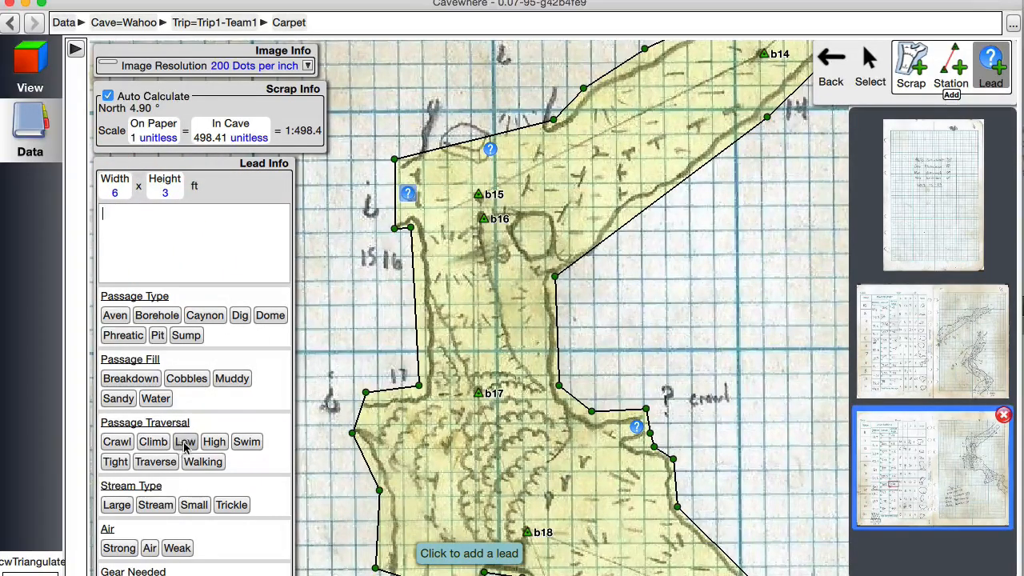
{"action": "scroll", "coordinate": [180, 510], "scroll_direction": "down", "scroll_amount": 2}
{"action": "scroll", "coordinate": [181, 510], "scroll_direction": "up", "scroll_amount": 1}
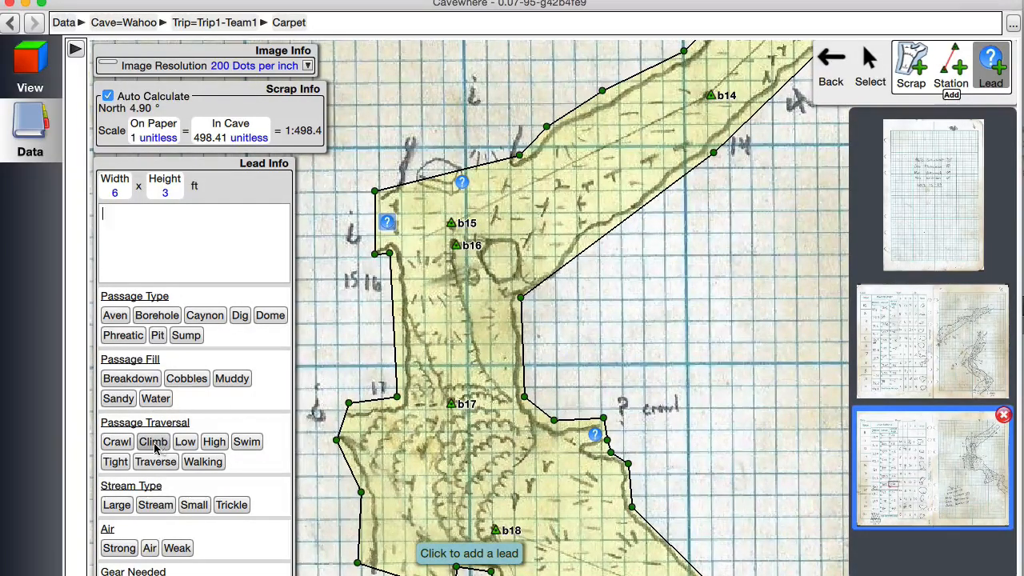
{"action": "left_click", "coordinate": [124, 442]}
Step: Add a lead at the scrap's edge west of station b17, 3 ft wide and 4 ft high, described as Muddy
{"action": "left_click_drag", "start_coordinate": [336, 490], "coordinate": [384, 386]}
{"action": "left_click", "coordinate": [408, 327]}
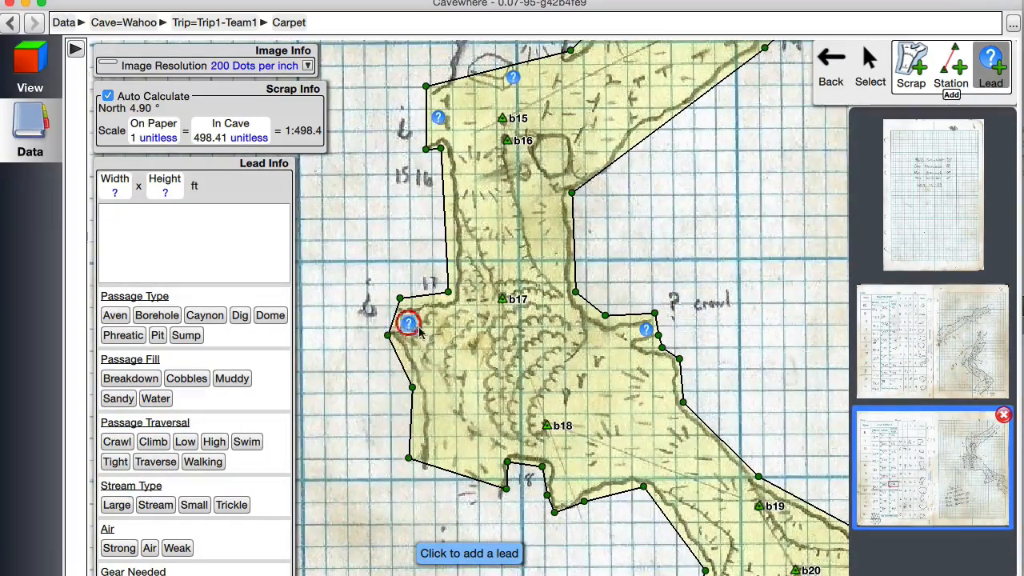
{"action": "left_click", "coordinate": [238, 381]}
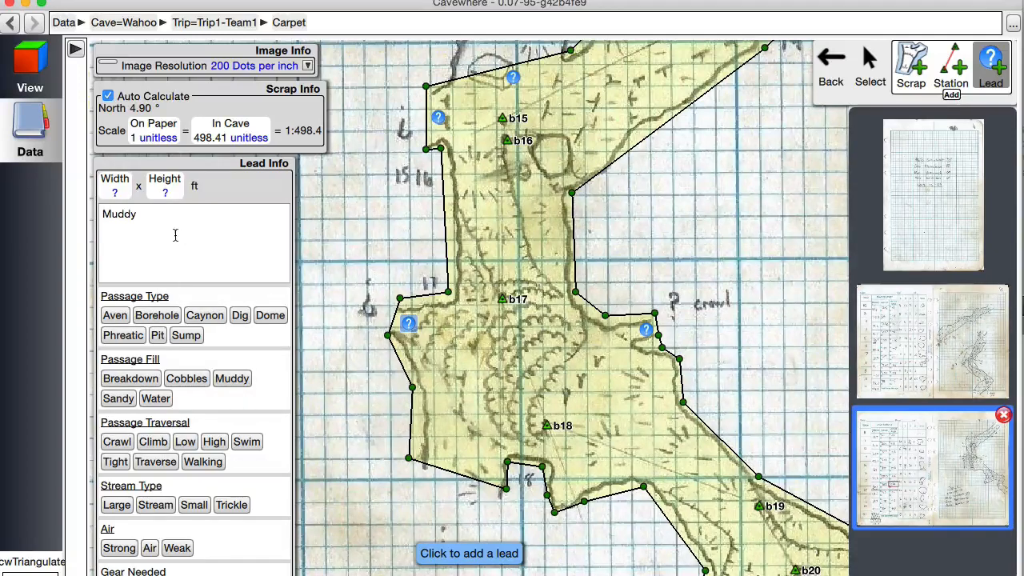
{"action": "left_click", "coordinate": [114, 193]}
{"action": "type", "text": "3"}
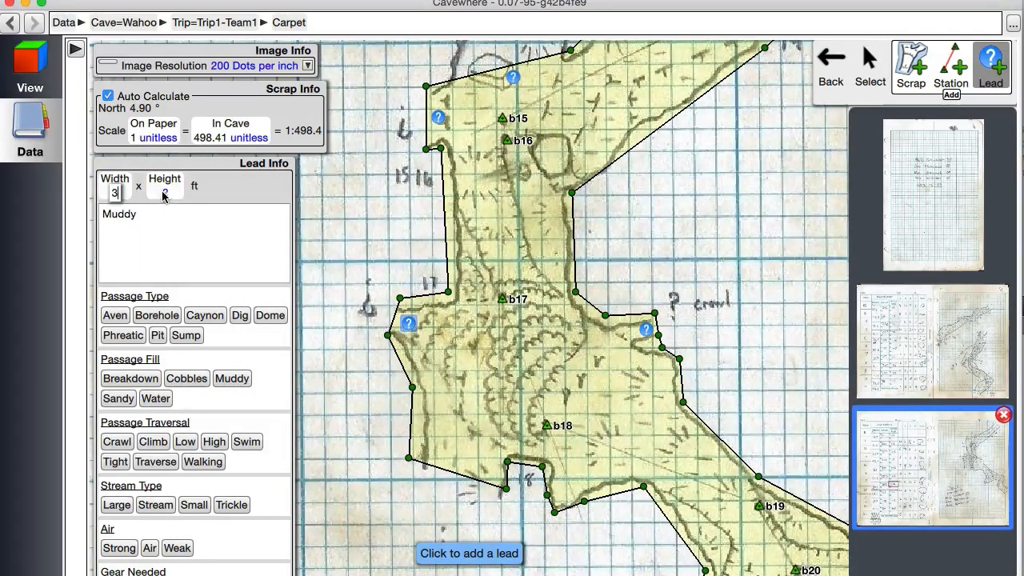
{"action": "left_click", "coordinate": [163, 196]}
{"action": "type", "text": "4"}
{"action": "left_click", "coordinate": [191, 260]}
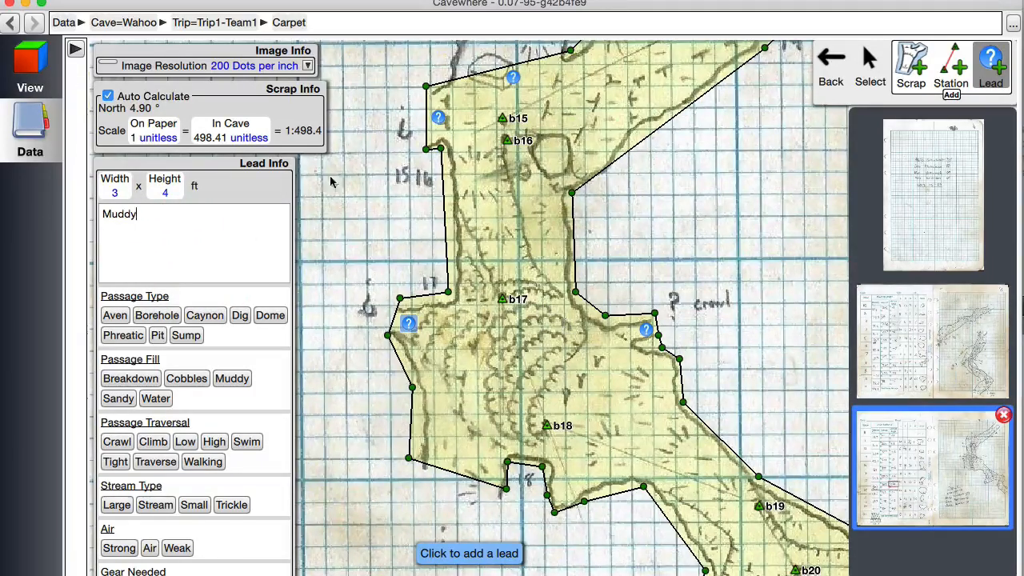
Step: Examine the placed leads on the 3D cave model from the whole cave down to the area around b15
{"action": "left_click", "coordinate": [32, 68]}
{"action": "scroll", "coordinate": [368, 223], "scroll_direction": "down", "scroll_amount": 5}
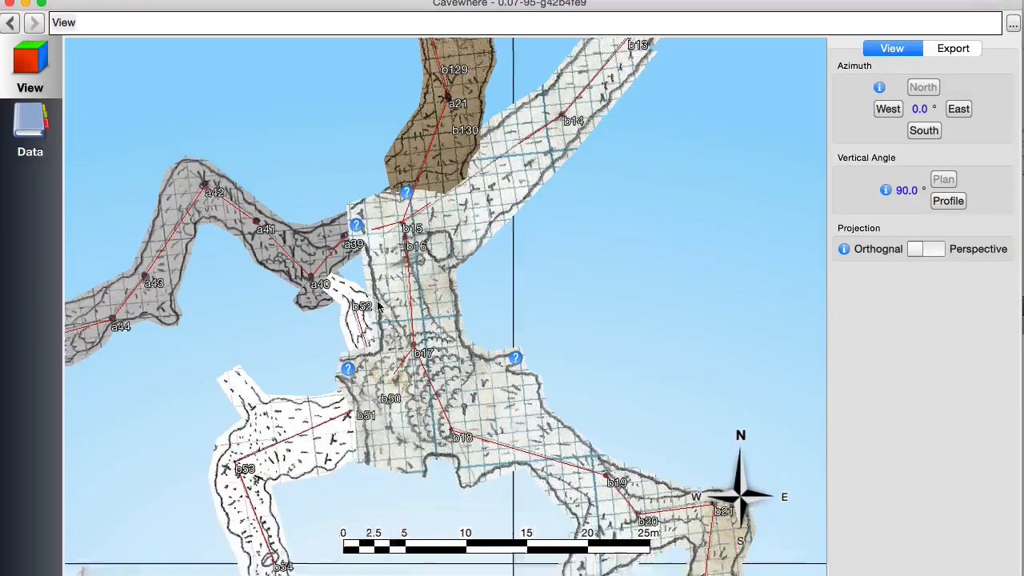
{"action": "scroll", "coordinate": [406, 316], "scroll_direction": "down", "scroll_amount": 6}
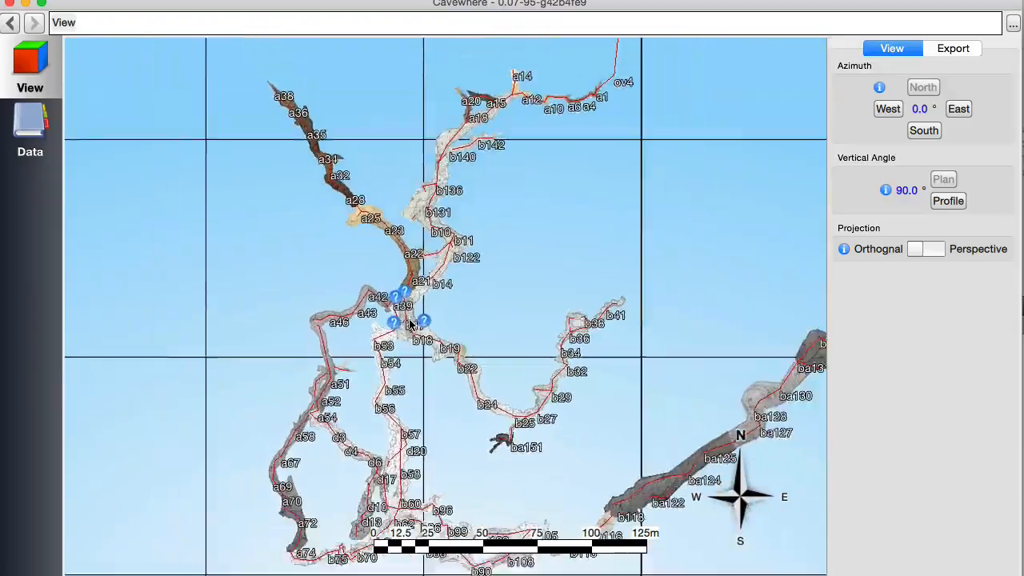
{"action": "mouse_move", "coordinate": [496, 366]}
{"action": "left_mouse_down"}
{"action": "mouse_move", "coordinate": [436, 352]}
{"action": "mouse_move", "coordinate": [555, 295]}
{"action": "mouse_move", "coordinate": [387, 320]}
{"action": "mouse_move", "coordinate": [277, 281]}
{"action": "mouse_move", "coordinate": [315, 272]}
{"action": "mouse_move", "coordinate": [472, 429]}
{"action": "mouse_move", "coordinate": [494, 383]}
{"action": "mouse_move", "coordinate": [434, 410]}
{"action": "left_mouse_up"}
{"action": "scroll", "coordinate": [409, 308], "scroll_direction": "up", "scroll_amount": 3}
{"action": "left_click_drag", "start_coordinate": [409, 308], "coordinate": [418, 302]}
{"action": "scroll", "coordinate": [419, 302], "scroll_direction": "up", "scroll_amount": 5}
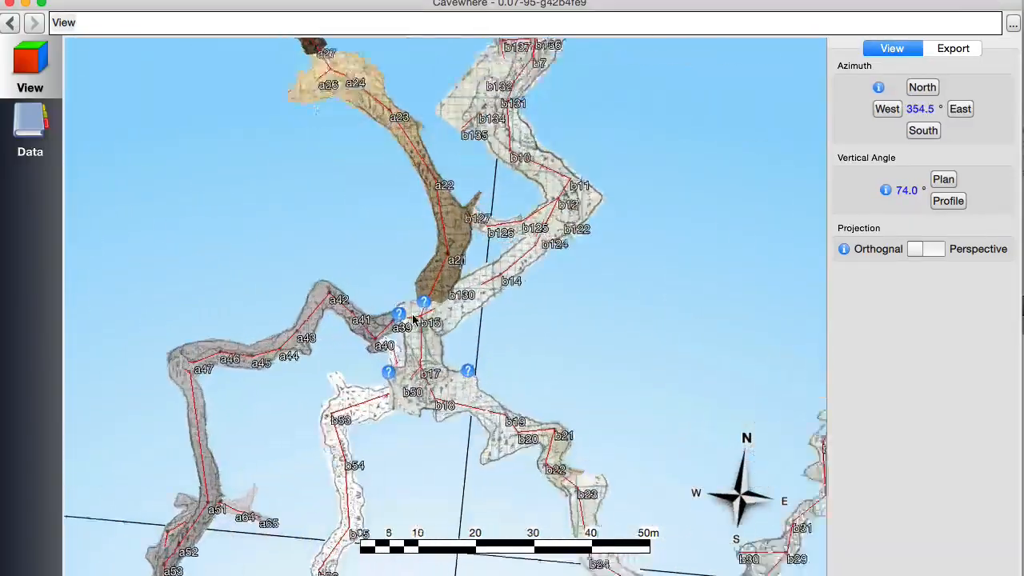
{"action": "scroll", "coordinate": [415, 360], "scroll_direction": "up", "scroll_amount": 3}
{"action": "left_click_drag", "start_coordinate": [373, 436], "coordinate": [365, 457]}
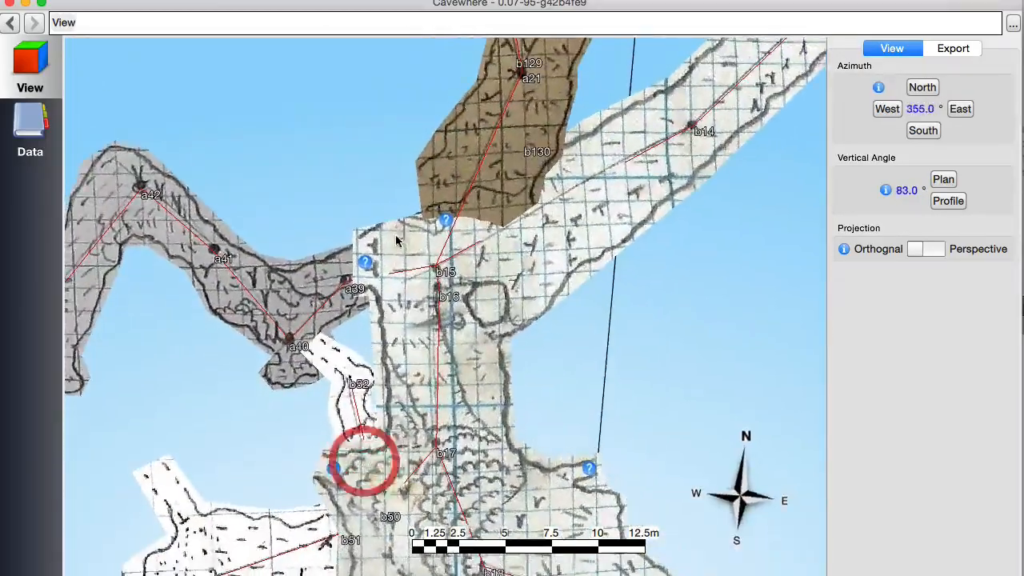
Step: Mark the Borehole lead north of b15 as completed in the 3D view and close its details
{"action": "left_click", "coordinate": [446, 220]}
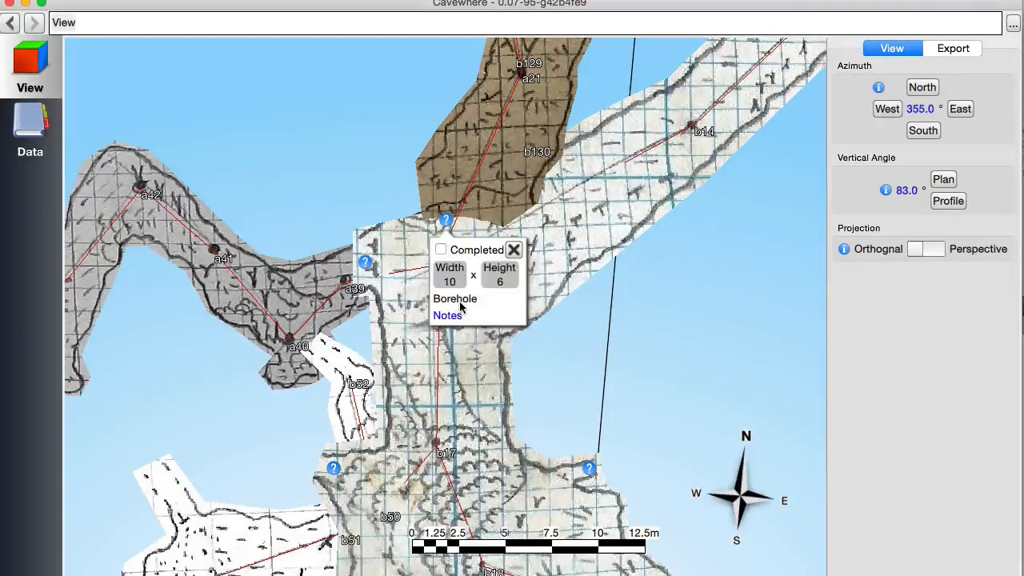
{"action": "left_click", "coordinate": [442, 250]}
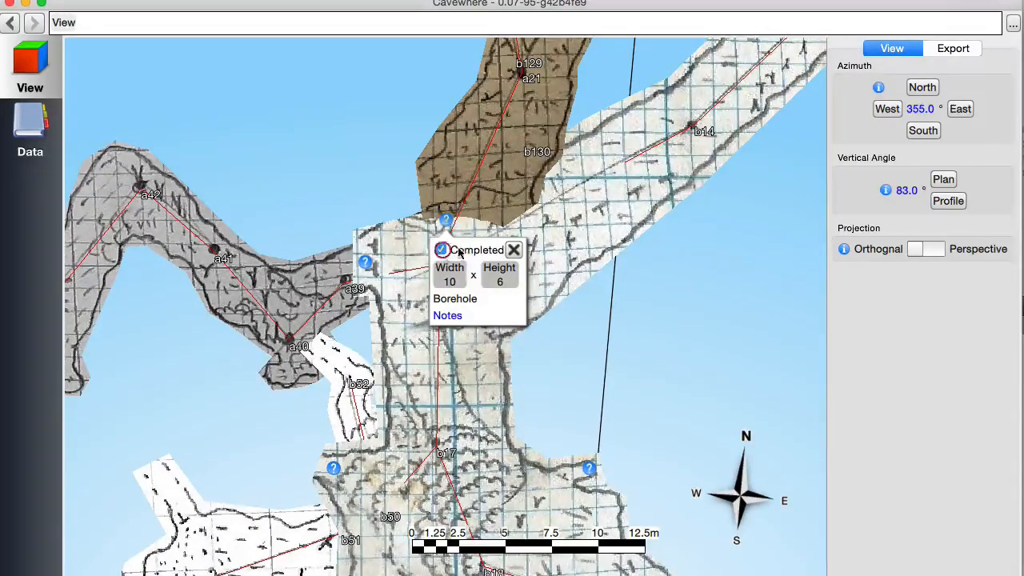
{"action": "left_click", "coordinate": [513, 249]}
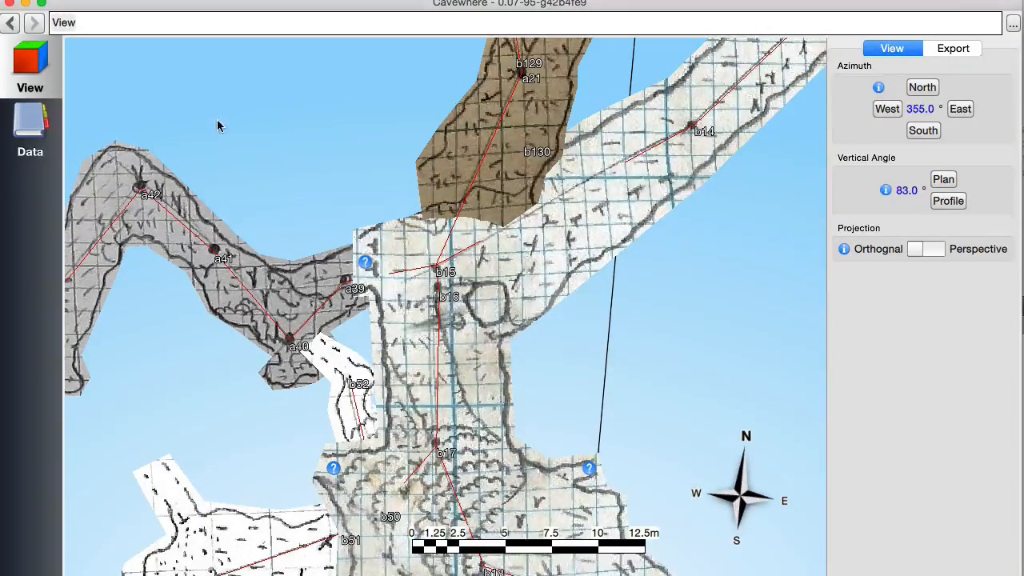
Step: Open the list of leads for the Wahoo cave from its data page
{"action": "scroll", "coordinate": [312, 213], "scroll_direction": "down", "scroll_amount": 5}
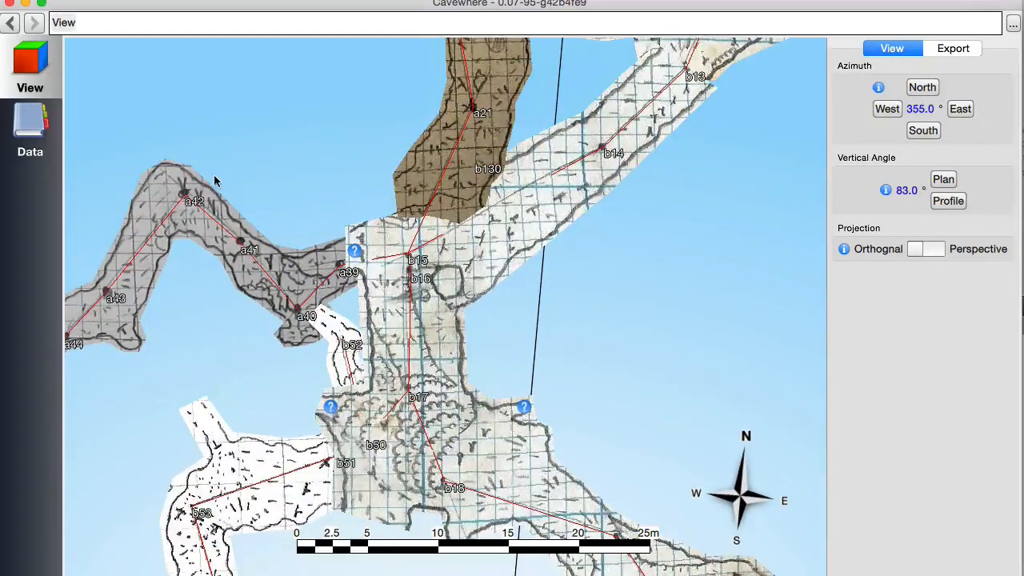
{"action": "left_click", "coordinate": [30, 135]}
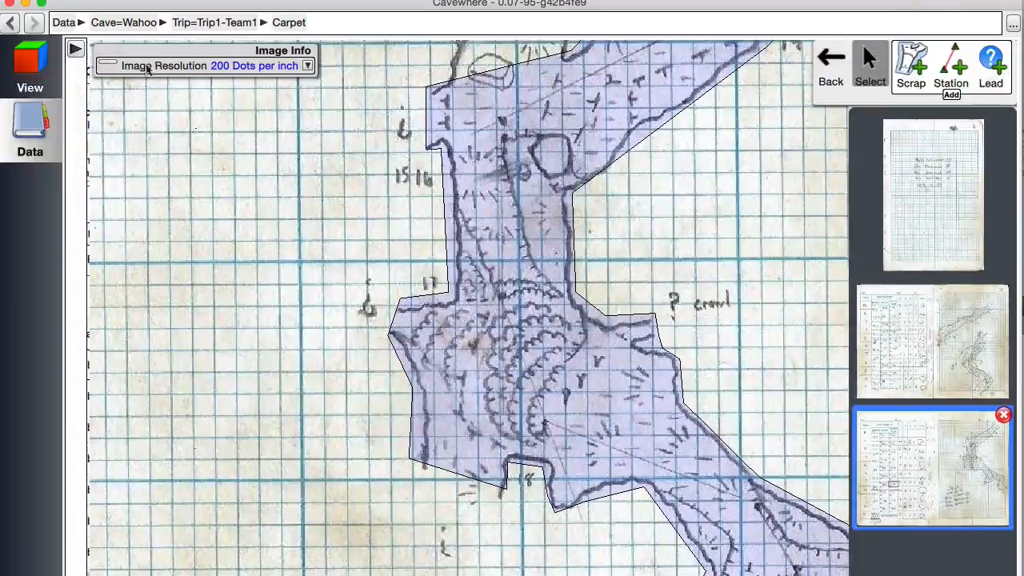
{"action": "left_click", "coordinate": [192, 23]}
{"action": "left_click", "coordinate": [128, 23]}
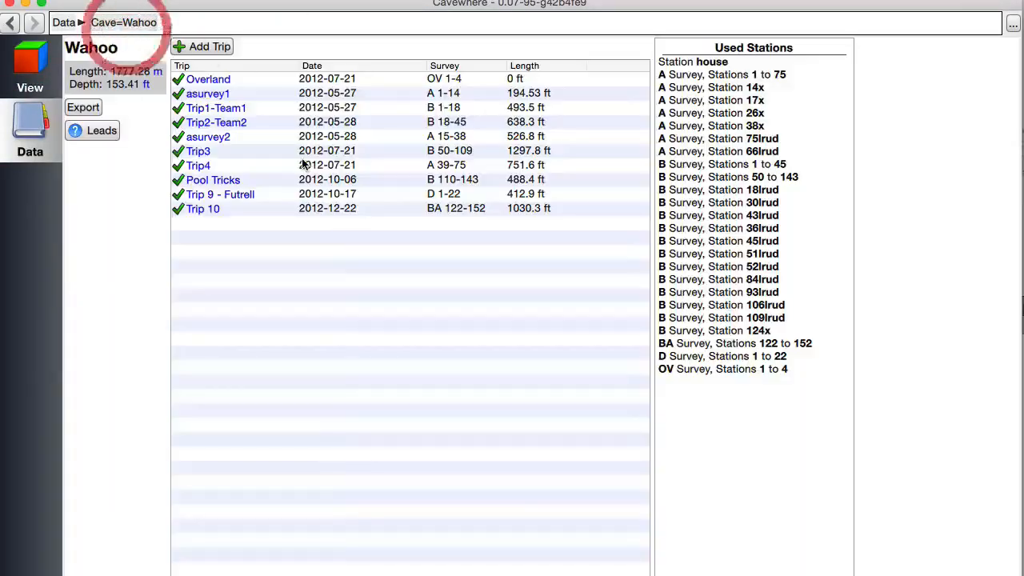
{"action": "left_click", "coordinate": [109, 136]}
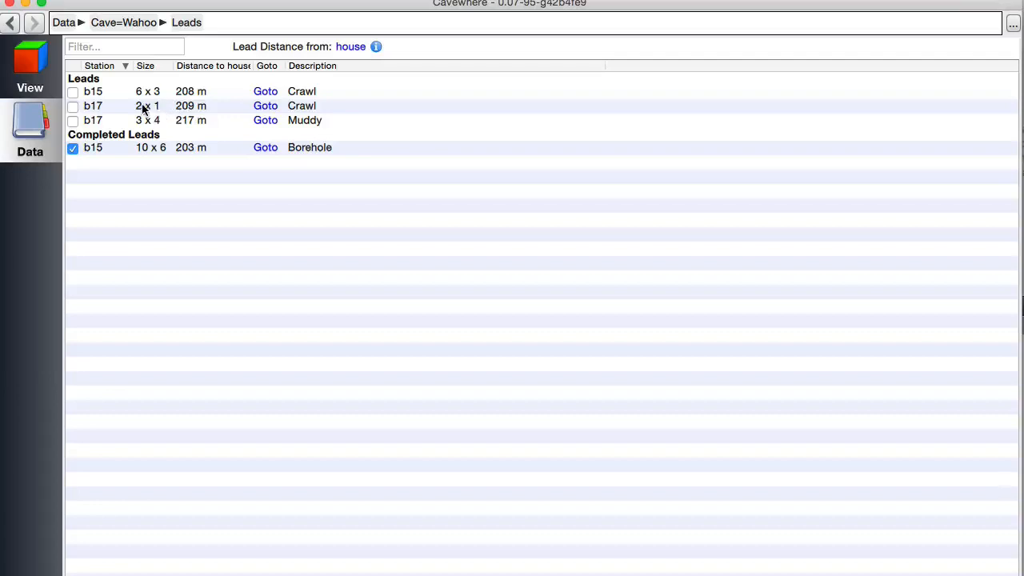
Step: Set b14 as the station from which the lead distances are calculated
{"action": "left_click", "coordinate": [351, 46]}
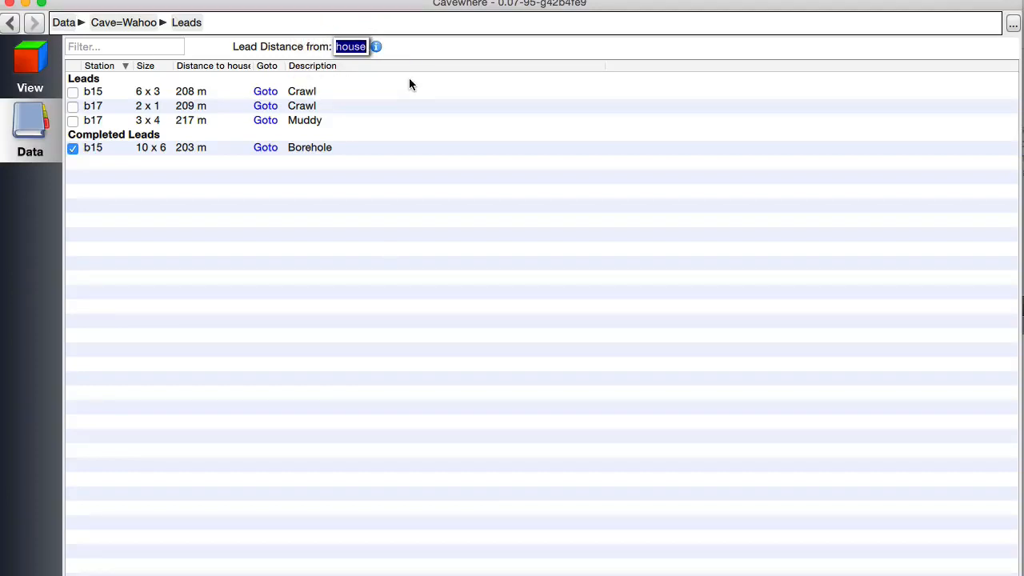
{"action": "type", "text": "b14"}
{"action": "key", "text": "Return"}
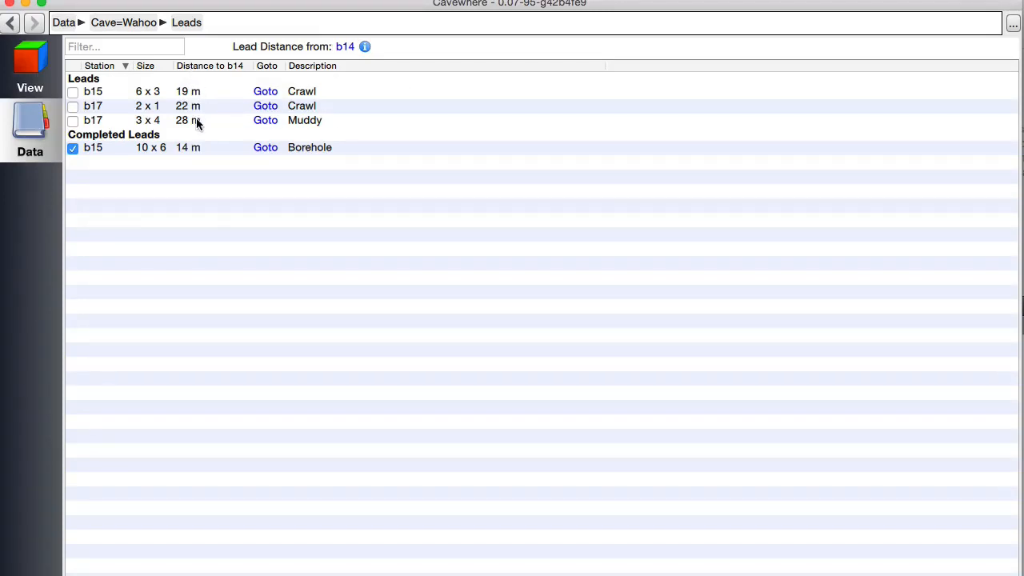
Step: Locate the listed b15 Crawl lead in the 3D view, close its details and look over the surrounding cave passages
{"action": "left_click", "coordinate": [266, 92]}
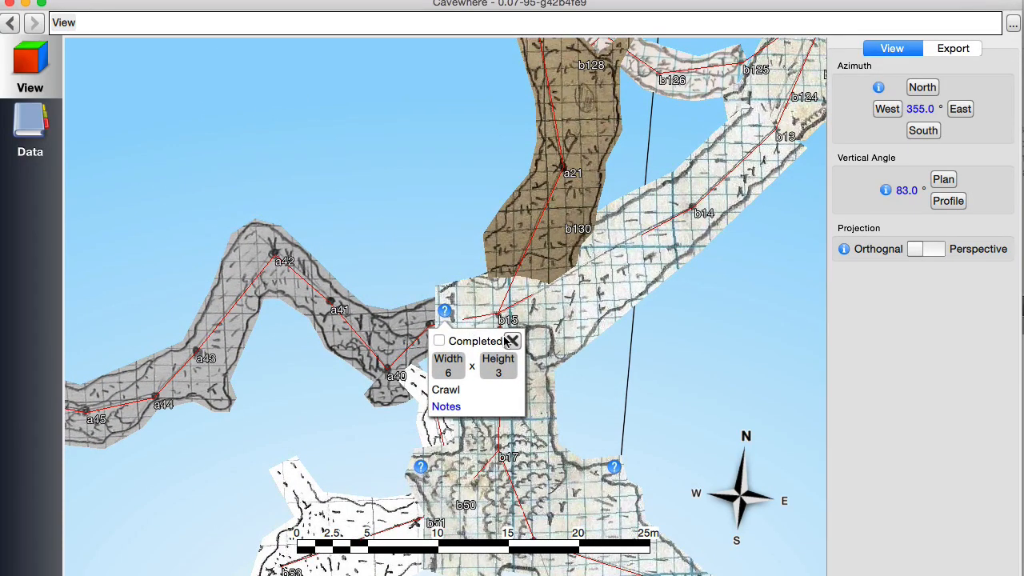
{"action": "left_click", "coordinate": [512, 341]}
{"action": "scroll", "coordinate": [512, 341], "scroll_direction": "down", "scroll_amount": 5}
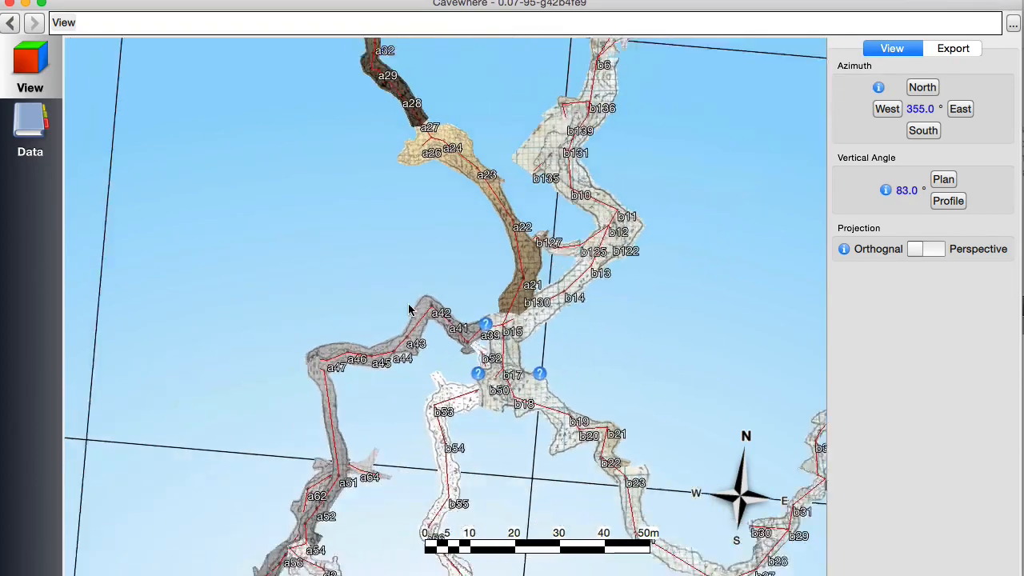
{"action": "scroll", "coordinate": [409, 310], "scroll_direction": "down", "scroll_amount": 4}
{"action": "left_click_drag", "start_coordinate": [788, 432], "coordinate": [125, 8]}
{"action": "left_click_drag", "start_coordinate": [267, 95], "coordinate": [360, 405]}
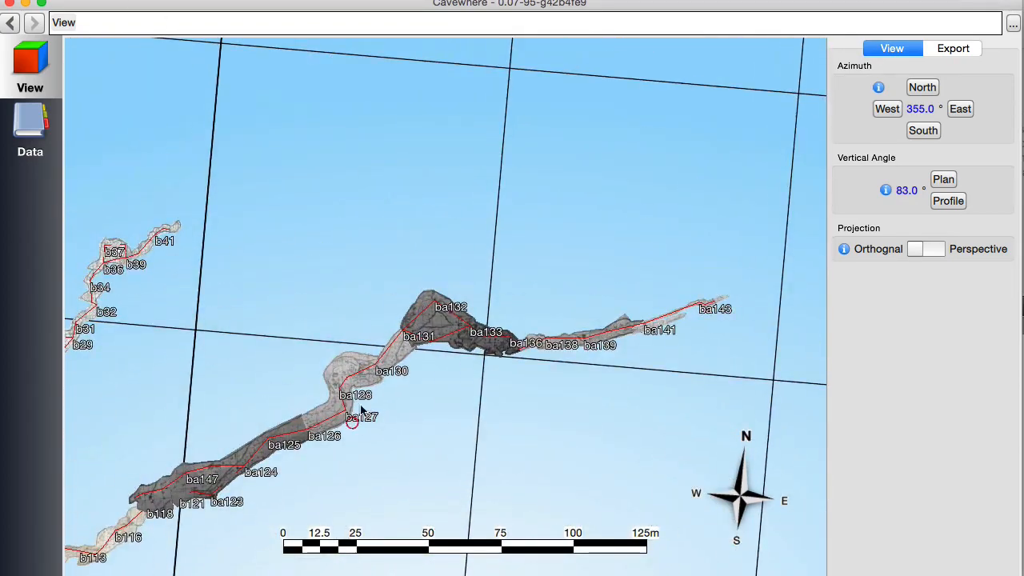
{"action": "scroll", "coordinate": [360, 408], "scroll_direction": "up", "scroll_amount": 3}
Step: Go from the leads list to the b15 Crawl lead again and examine the survey notes it comes from
{"action": "left_click", "coordinate": [10, 23]}
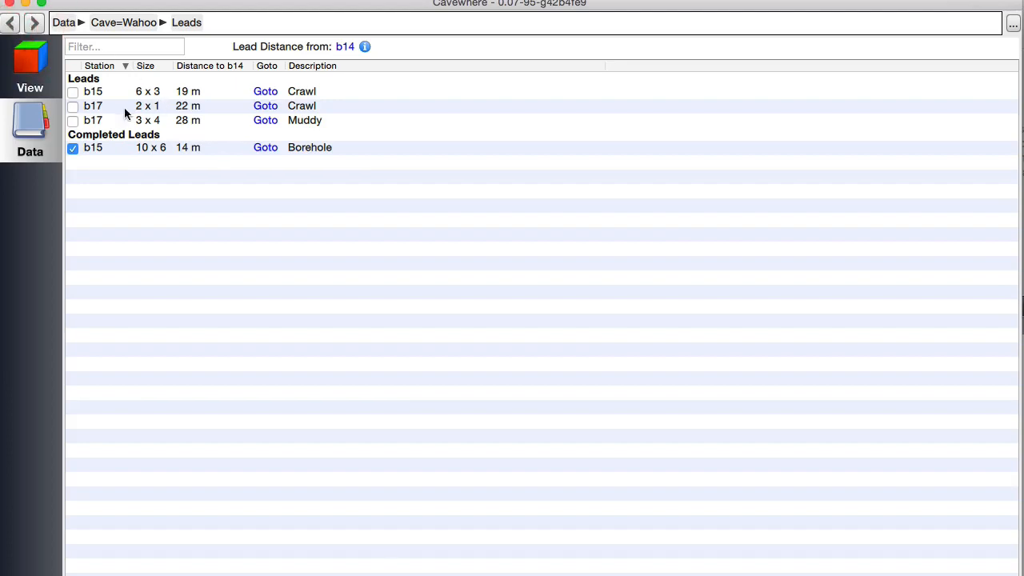
{"action": "left_click", "coordinate": [267, 96]}
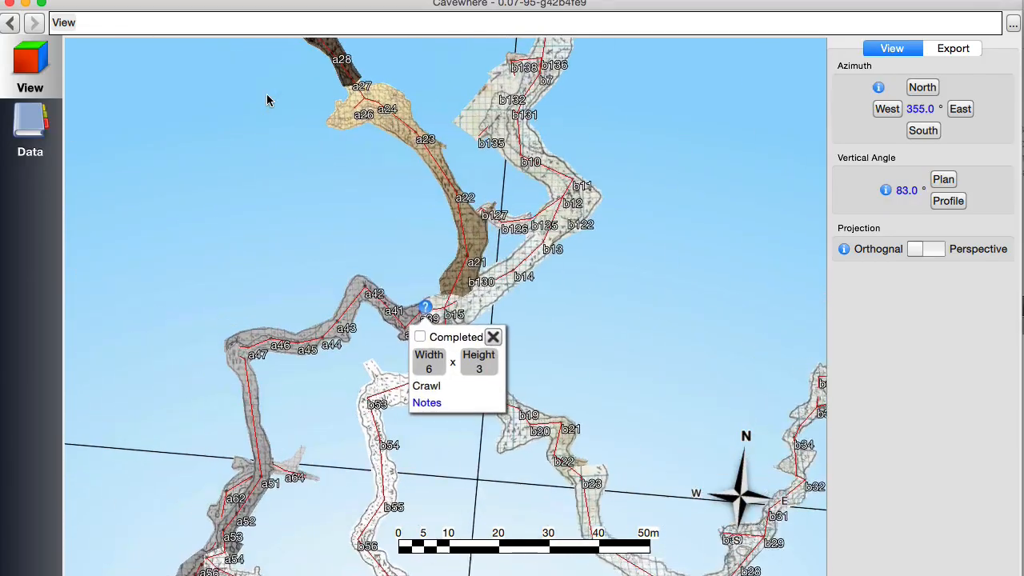
{"action": "left_click", "coordinate": [448, 408]}
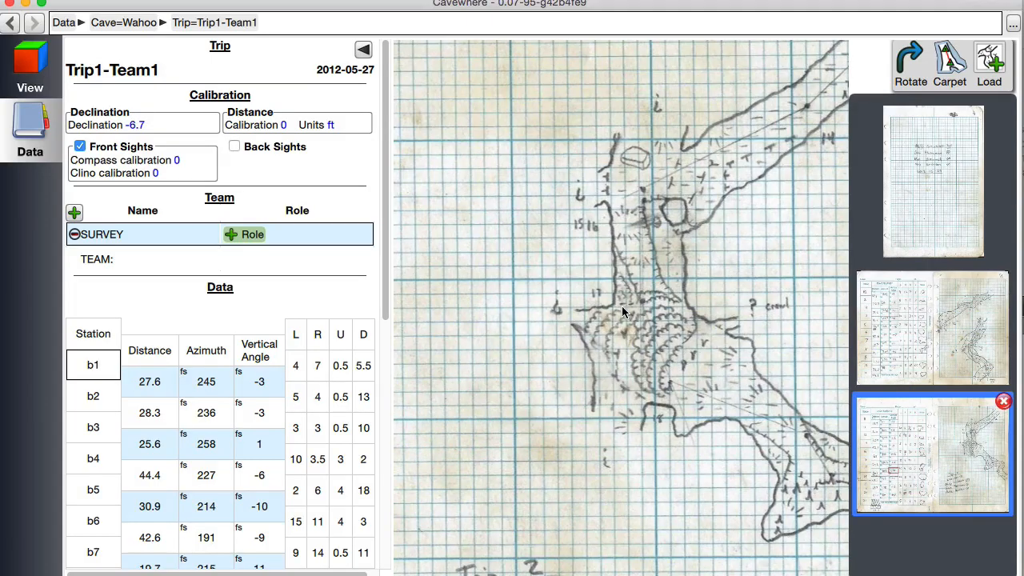
{"action": "scroll", "coordinate": [620, 347], "scroll_direction": "down", "scroll_amount": 5}
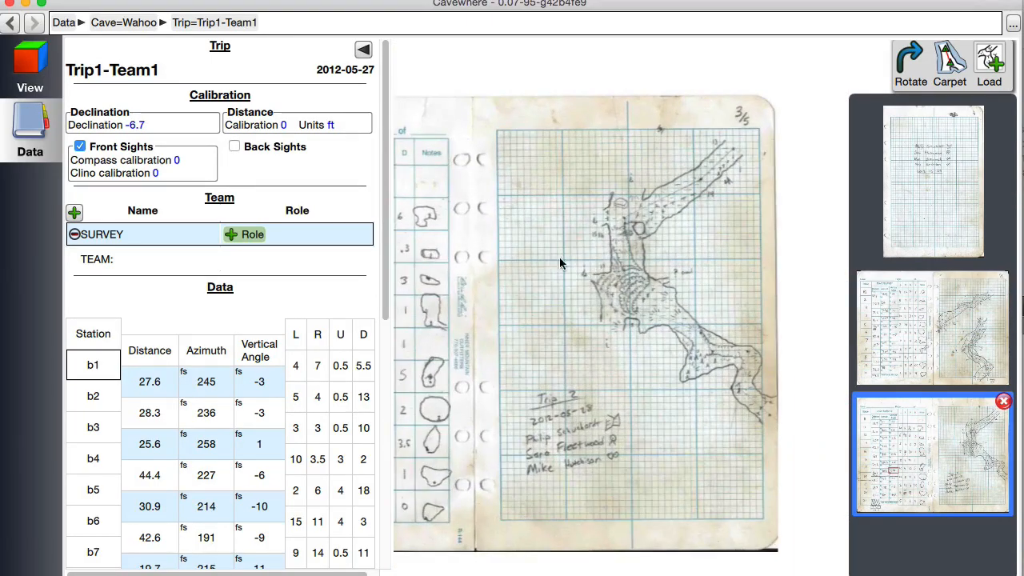
{"action": "scroll", "coordinate": [600, 276], "scroll_direction": "up", "scroll_amount": 4}
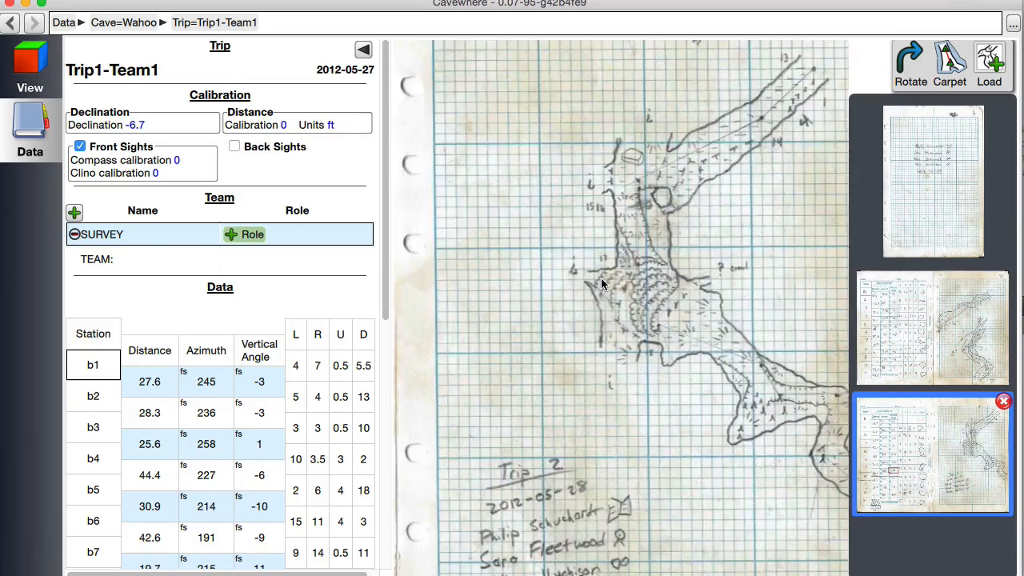
{"action": "scroll", "coordinate": [606, 284], "scroll_direction": "down", "scroll_amount": 3}
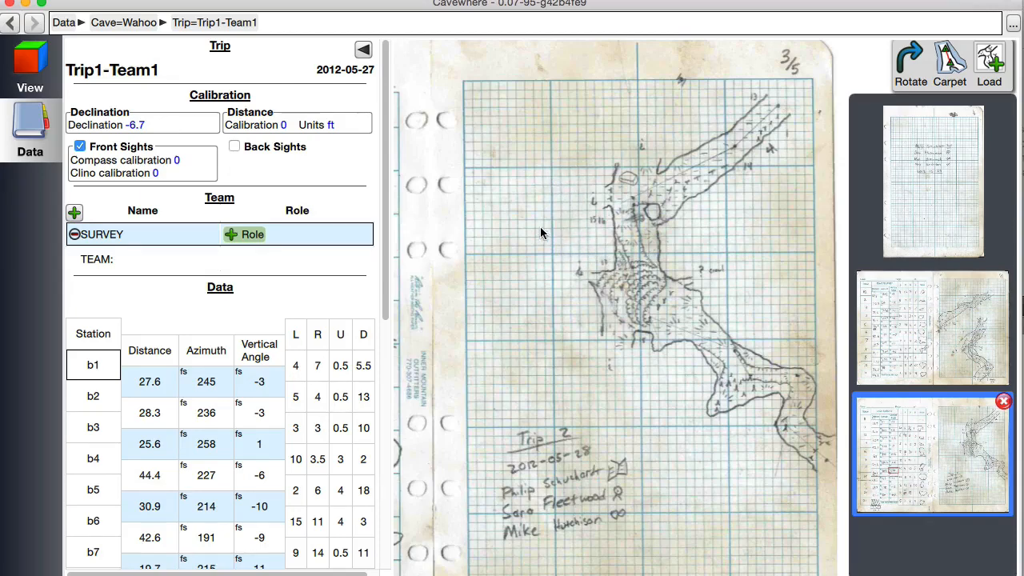
Step: Return to the 3D model and inspect the b15 Crawl lead's surroundings at about 8.5° azimuth and 60.5° vertical angle
{"action": "left_click", "coordinate": [30, 65]}
{"action": "left_click_drag", "start_coordinate": [586, 320], "coordinate": [373, 232]}
{"action": "left_click_drag", "start_coordinate": [482, 246], "coordinate": [608, 291]}
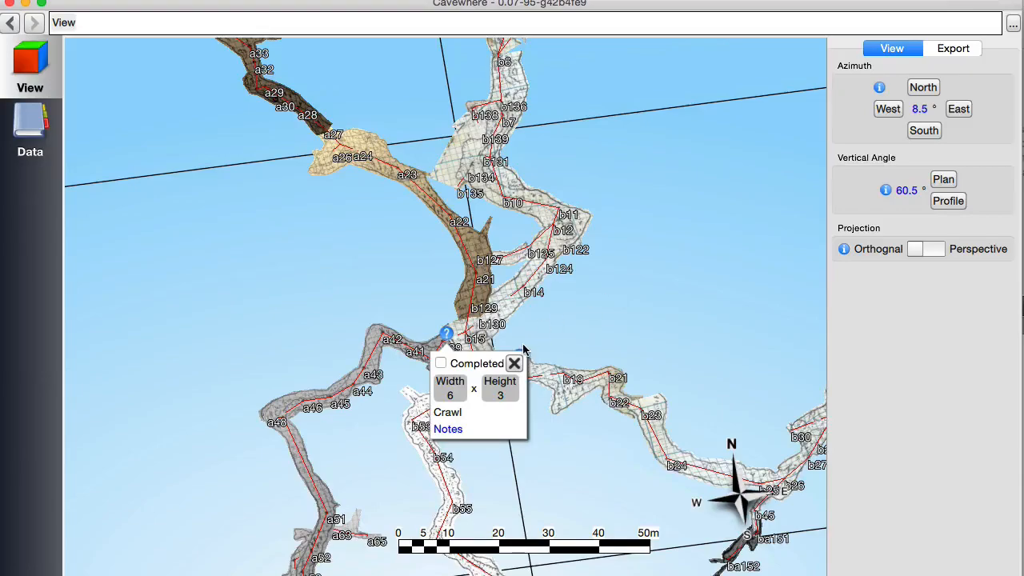
{"action": "scroll", "coordinate": [608, 319], "scroll_direction": "down", "scroll_amount": 4}
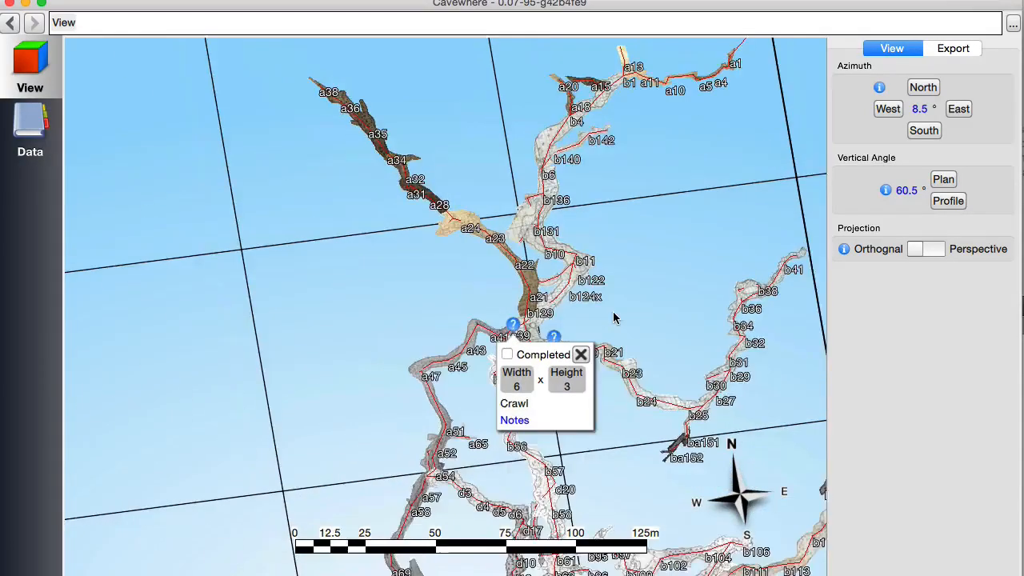
{"action": "scroll", "coordinate": [620, 320], "scroll_direction": "up", "scroll_amount": 3}
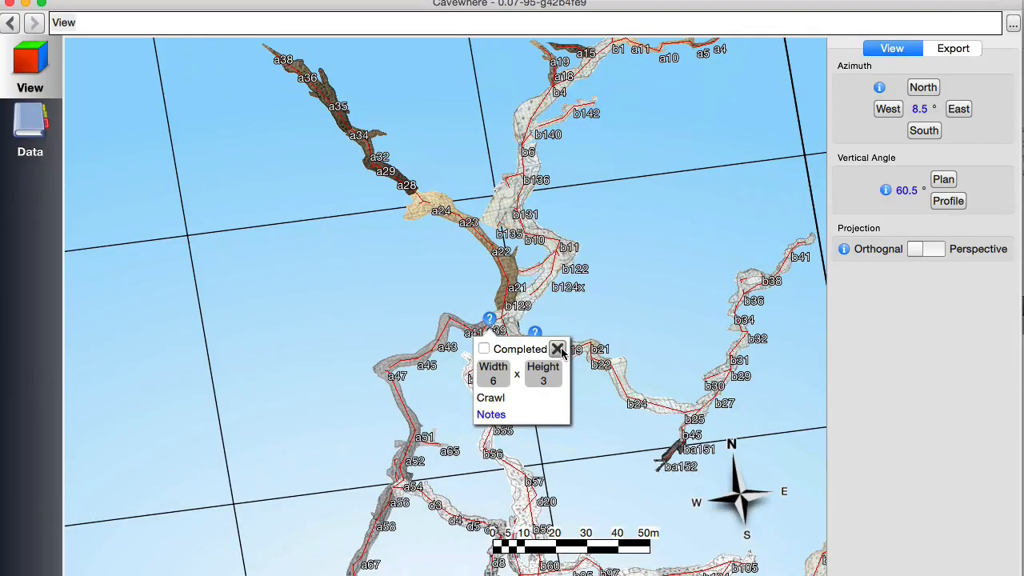